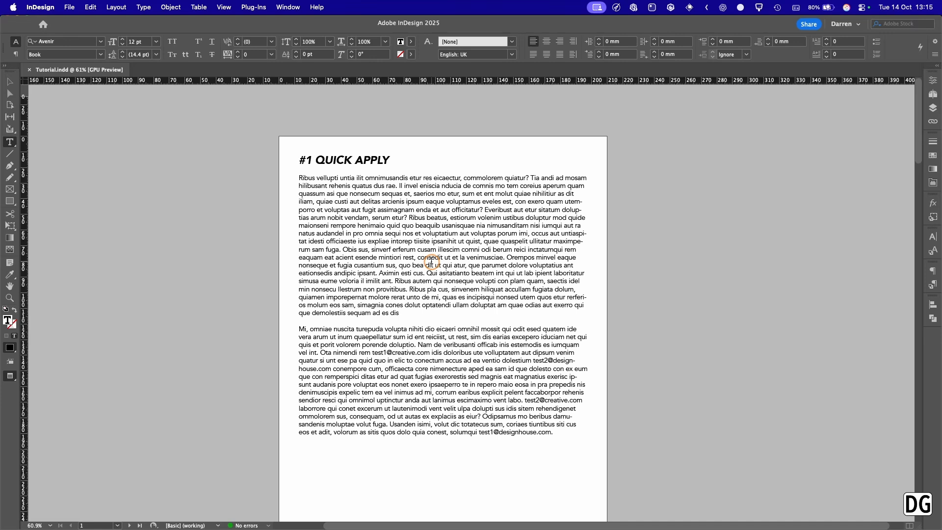
Quick Apply the Green underline style to the first body paragraph and Italics/Bold to "conectum accus ad ea ventio" in the second
{"action": "key", "text": "super+Return"}
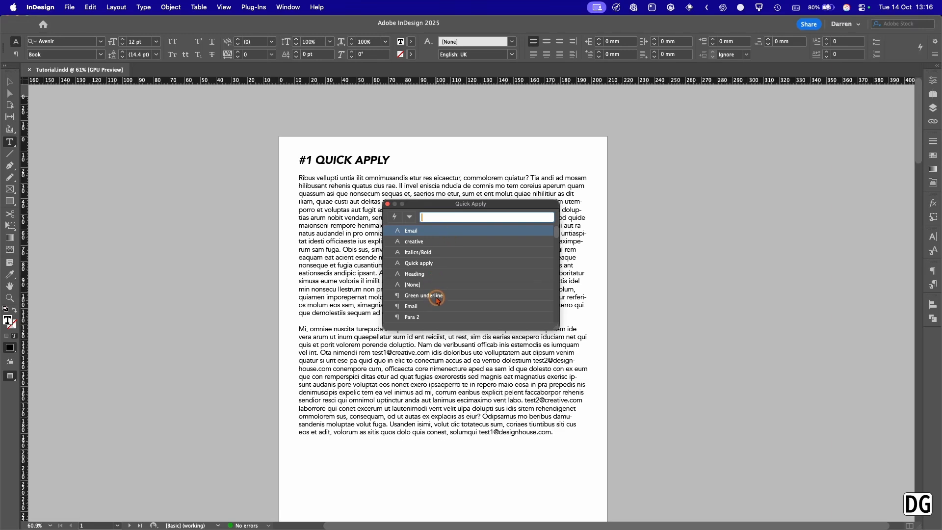
{"action": "double_click", "coordinate": [438, 296]}
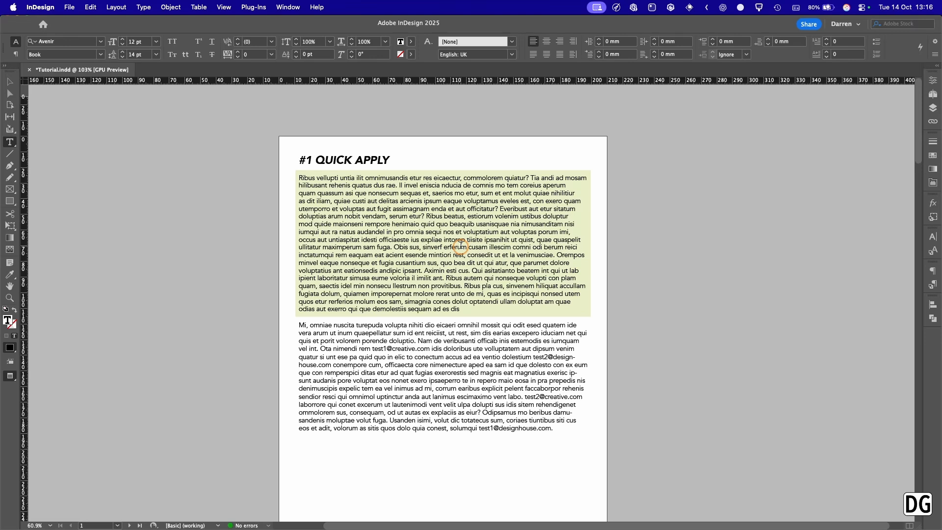
{"action": "left_click", "coordinate": [430, 356]}
{"action": "left_click_drag", "start_coordinate": [415, 357], "coordinate": [499, 357]}
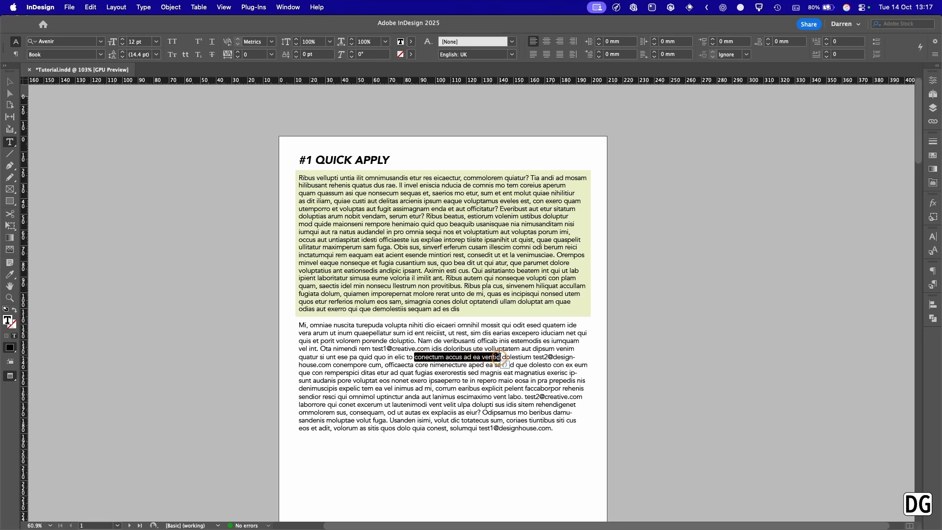
{"action": "key", "text": "super+Return"}
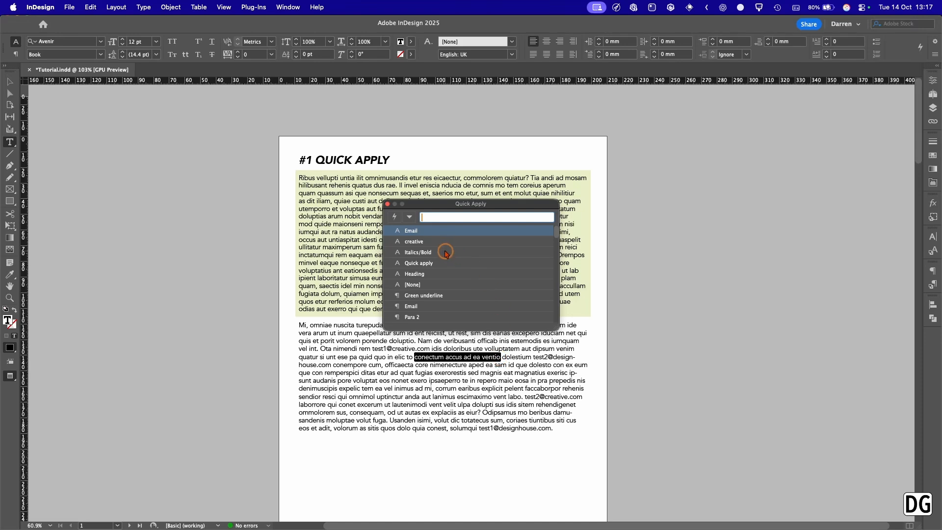
{"action": "left_click", "coordinate": [445, 251]}
{"action": "left_click", "coordinate": [468, 407]}
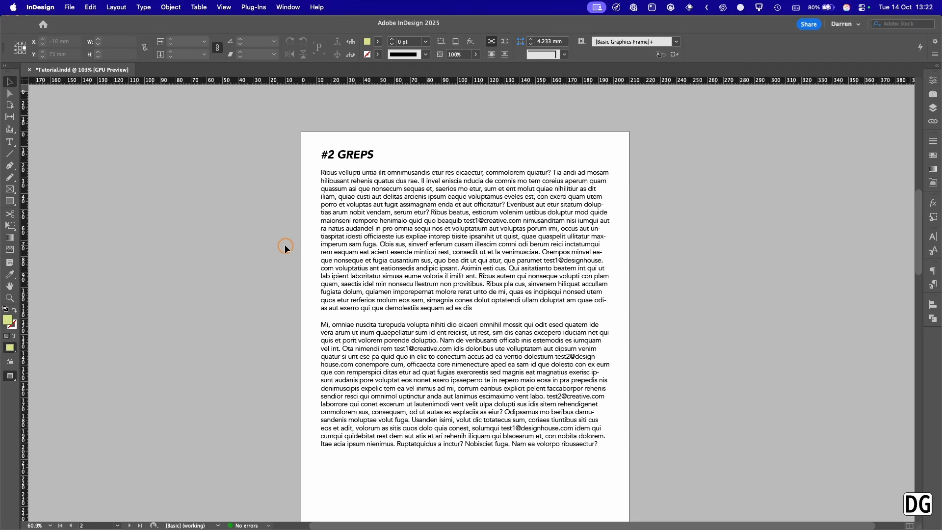
Copy the expression [\w._%+-]+@[\w.-]+\.[a-zA-Z]{2,} from TextEdit into the GREP search pattern of InDesign's Find/Change
{"action": "key", "text": "super+f"}
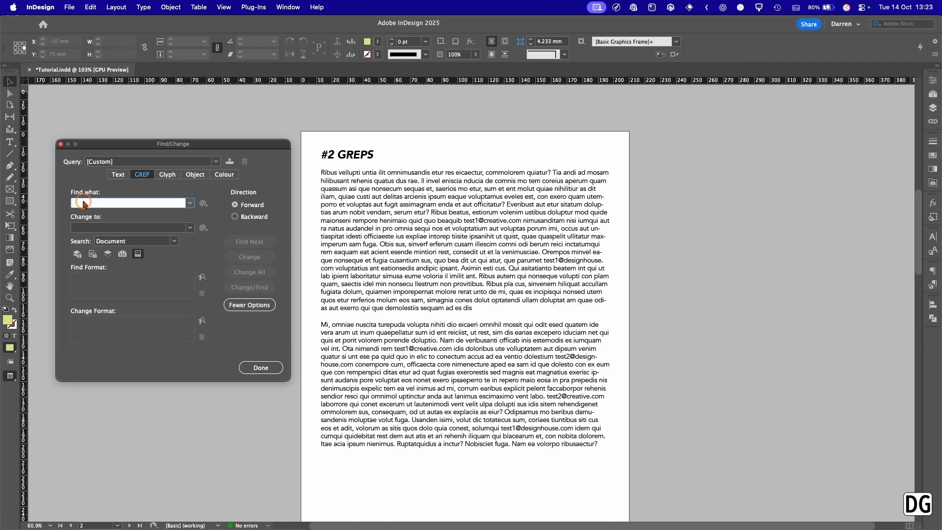
{"action": "key", "text": "super+Tab"}
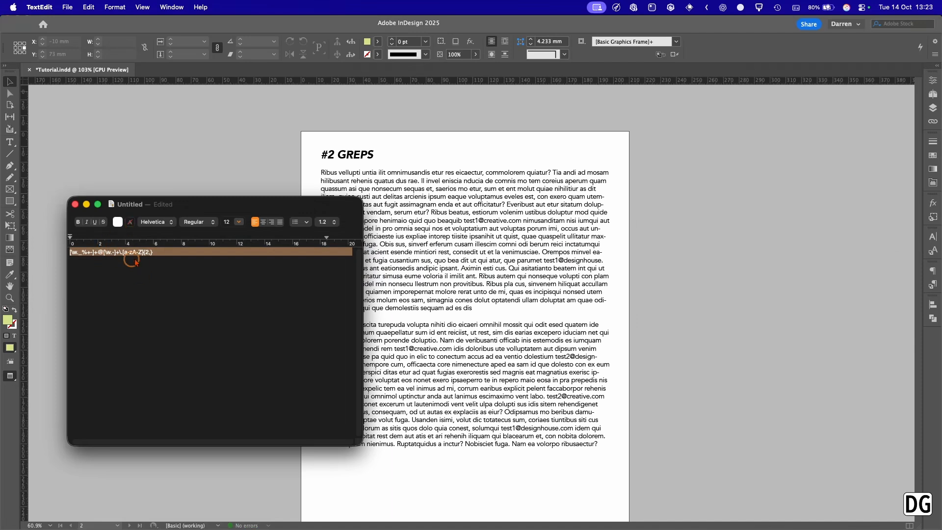
{"action": "left_click_drag", "start_coordinate": [153, 252], "coordinate": [70, 251]}
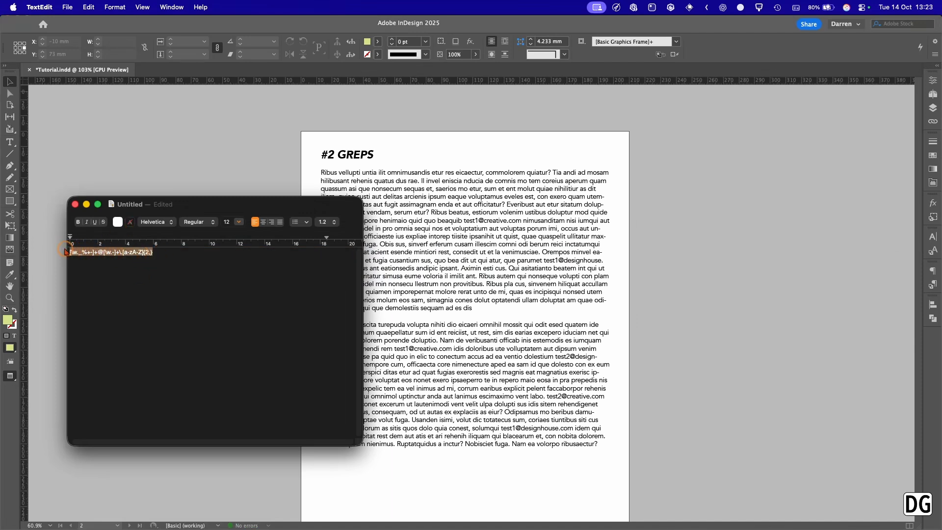
{"action": "key", "text": "super+c"}
{"action": "key", "text": "super+Tab"}
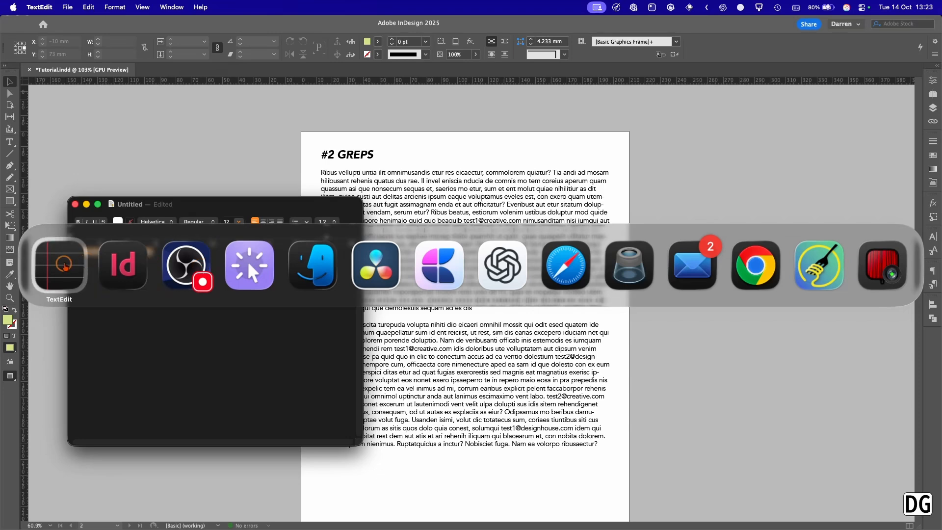
{"action": "left_click", "coordinate": [64, 265]}
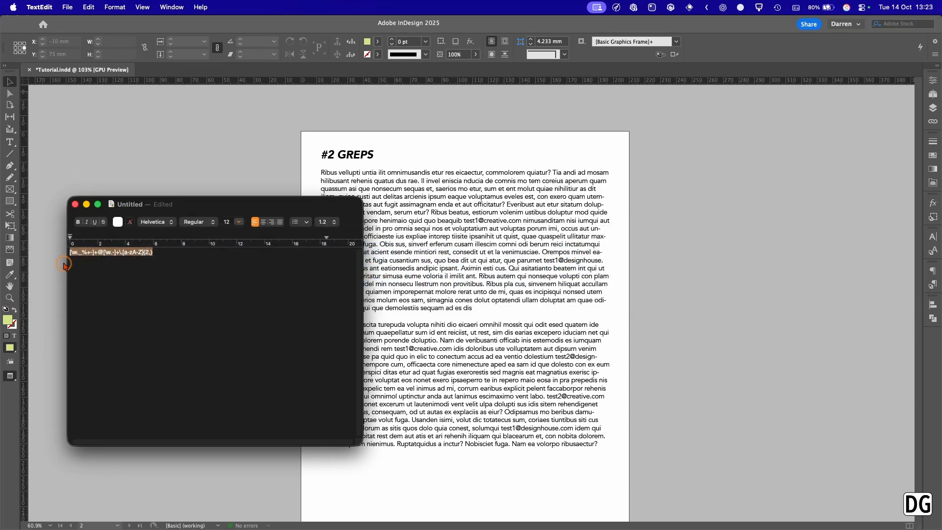
{"action": "key", "text": "super+Tab"}
{"action": "left_click", "coordinate": [108, 203]}
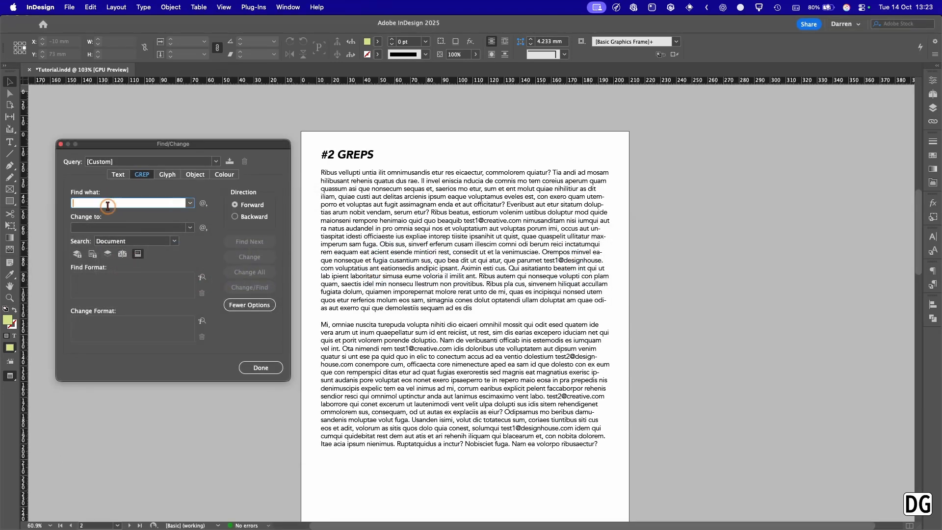
{"action": "key", "text": "super+v"}
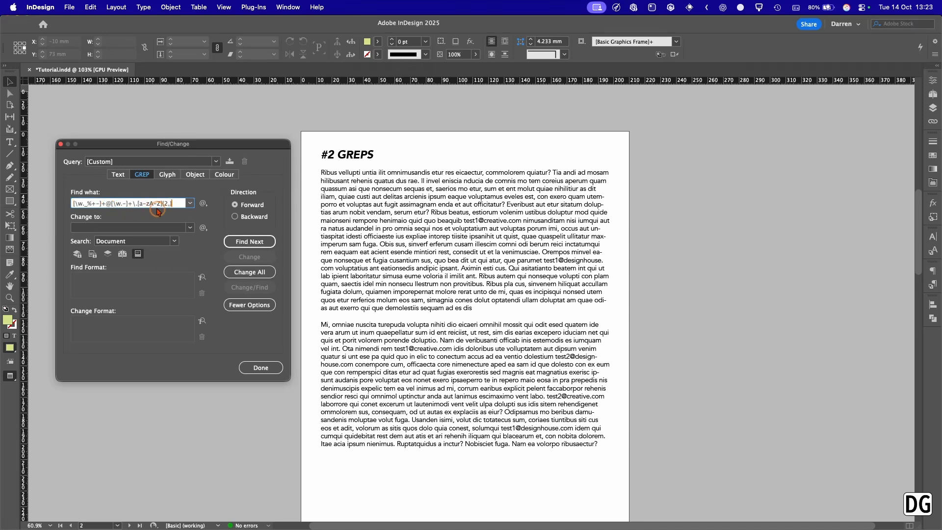
{"action": "left_click_drag", "start_coordinate": [177, 205], "coordinate": [169, 205]}
Set the replacement format of the GREP query to the Email character style
{"action": "left_click", "coordinate": [202, 321]}
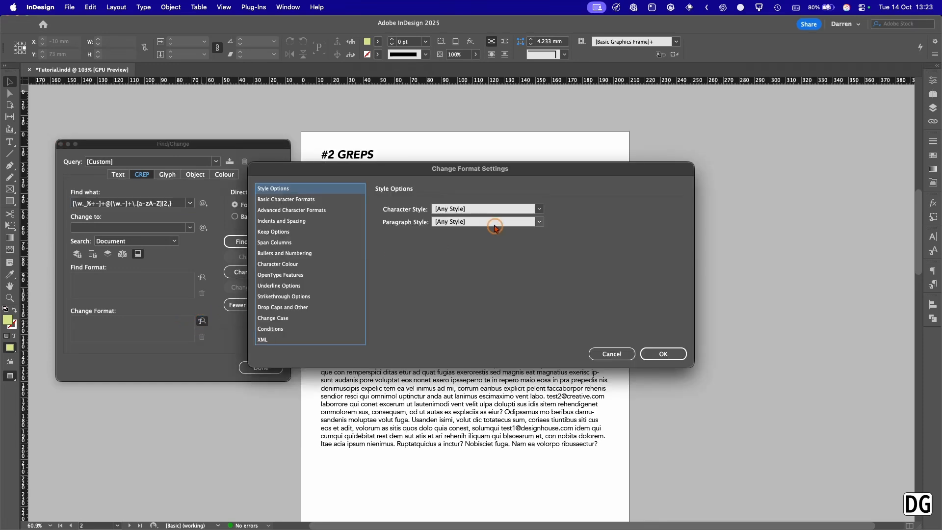
{"action": "left_click", "coordinate": [537, 210]}
{"action": "left_click", "coordinate": [539, 209]}
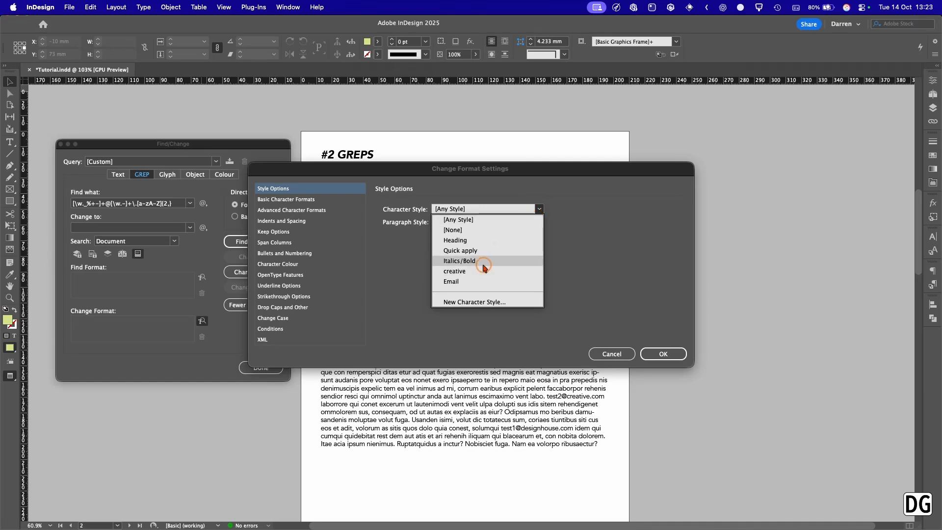
{"action": "left_click", "coordinate": [481, 281]}
{"action": "left_click", "coordinate": [663, 354]}
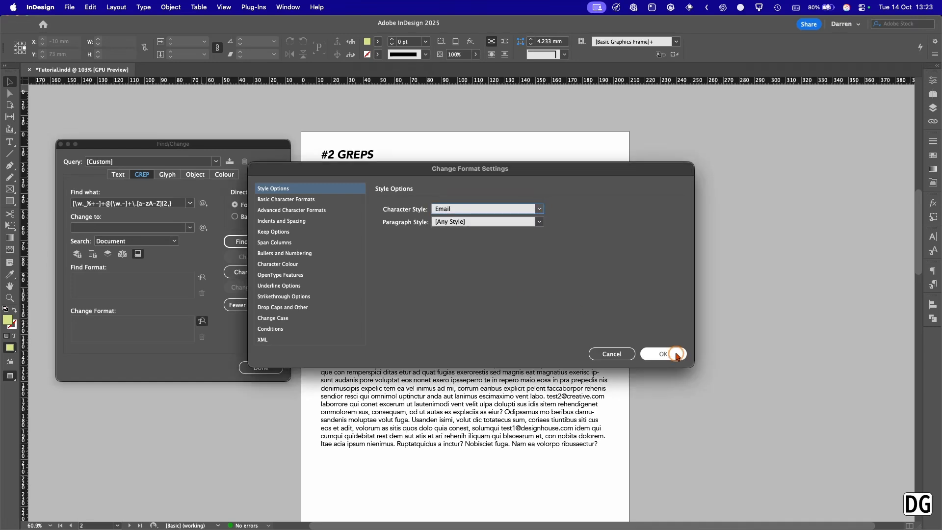
Find the first e-mail address on the GREPS page, change it to the replacement format, and close Find/Change
{"action": "left_click", "coordinate": [251, 242]}
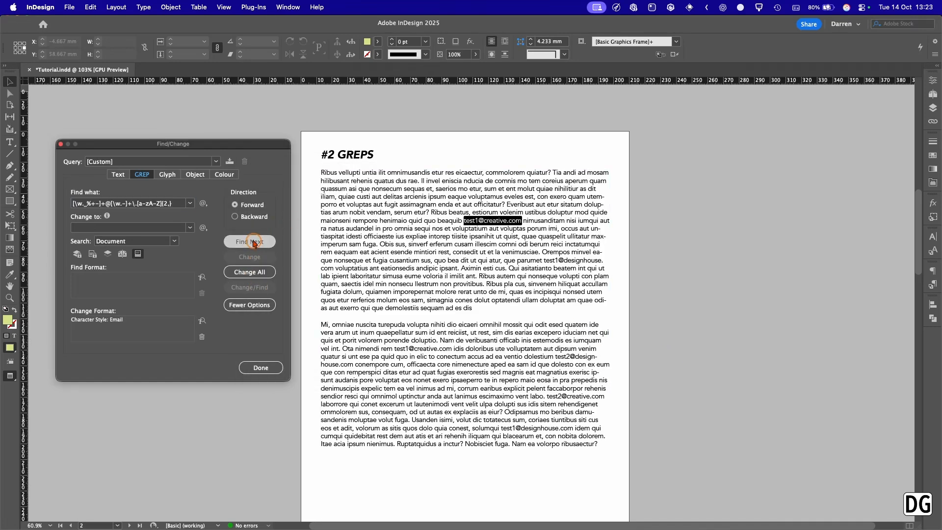
{"action": "left_click", "coordinate": [250, 256]}
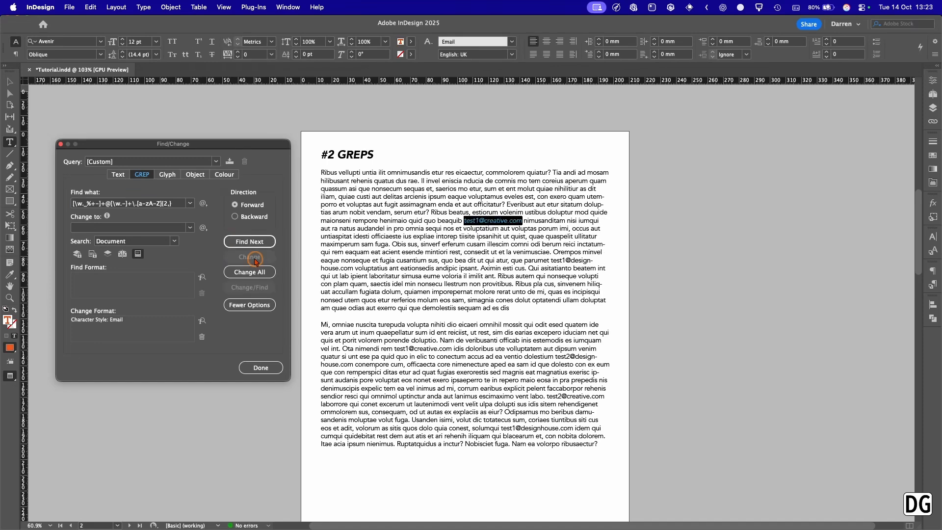
{"action": "left_click", "coordinate": [265, 368]}
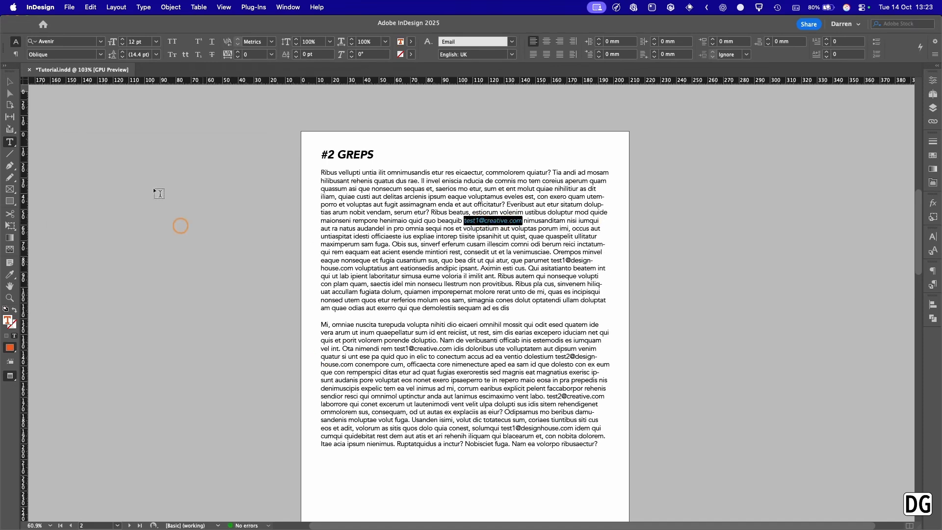
{"action": "key", "text": "Escape"}
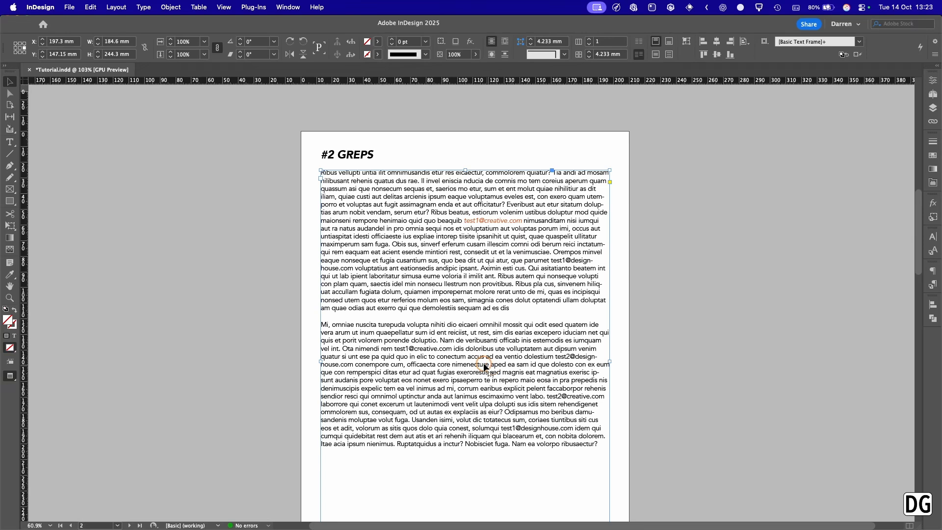
Apply the Email paragraph style to the second body paragraph on the GREPS page
{"action": "double_click", "coordinate": [514, 381]}
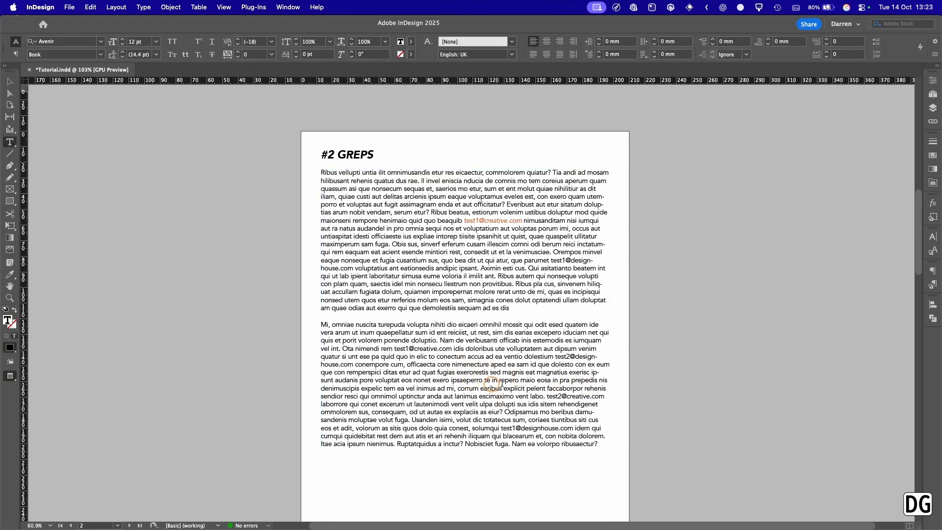
{"action": "left_click", "coordinate": [935, 287]}
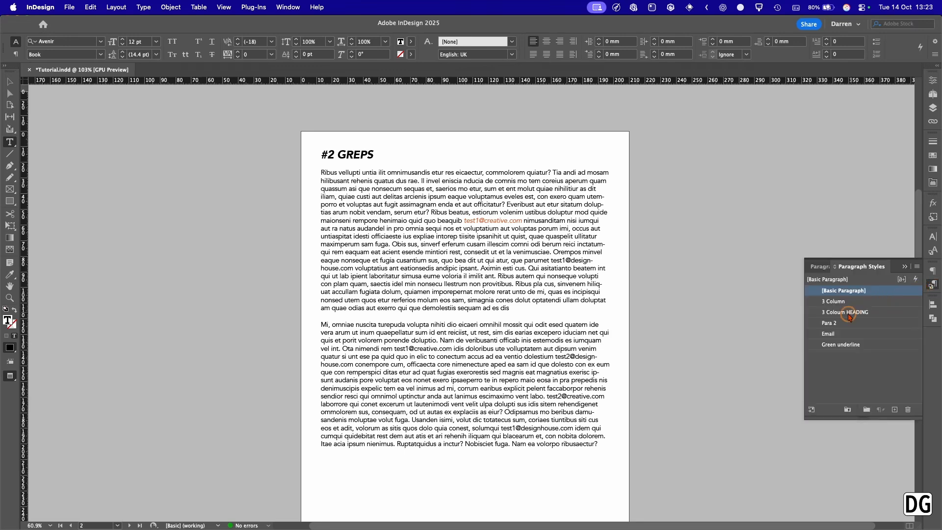
{"action": "left_click", "coordinate": [828, 334]}
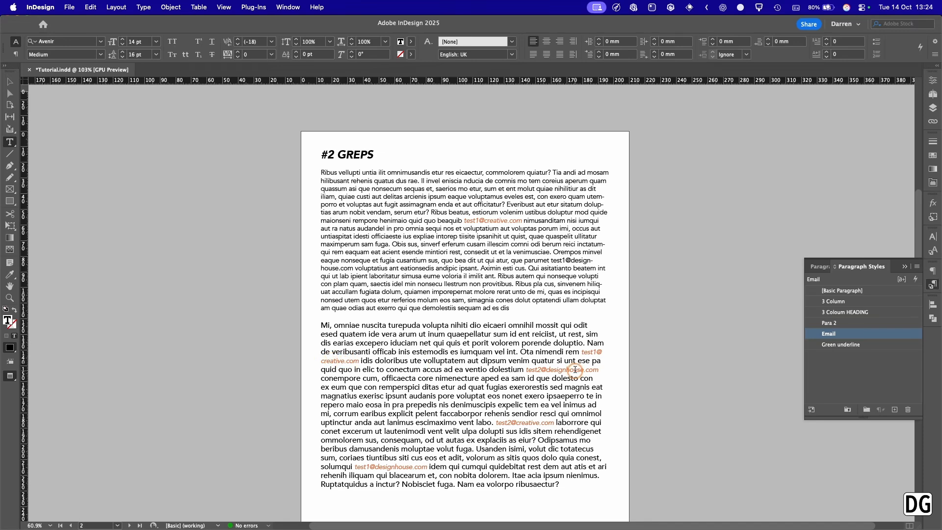
Examine the GREP Style rules in the options of the Email paragraph style
{"action": "left_click", "coordinate": [908, 334]}
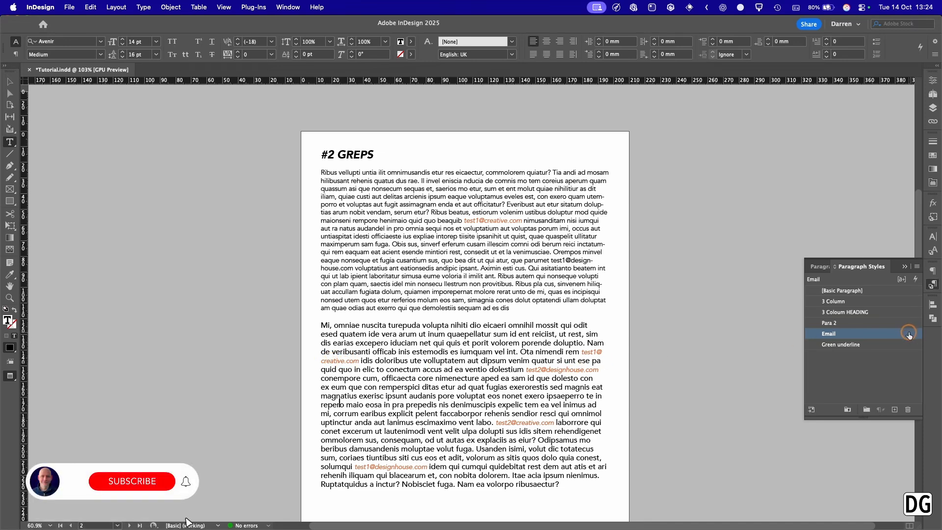
{"action": "double_click", "coordinate": [909, 335]}
{"action": "left_click", "coordinate": [268, 256]}
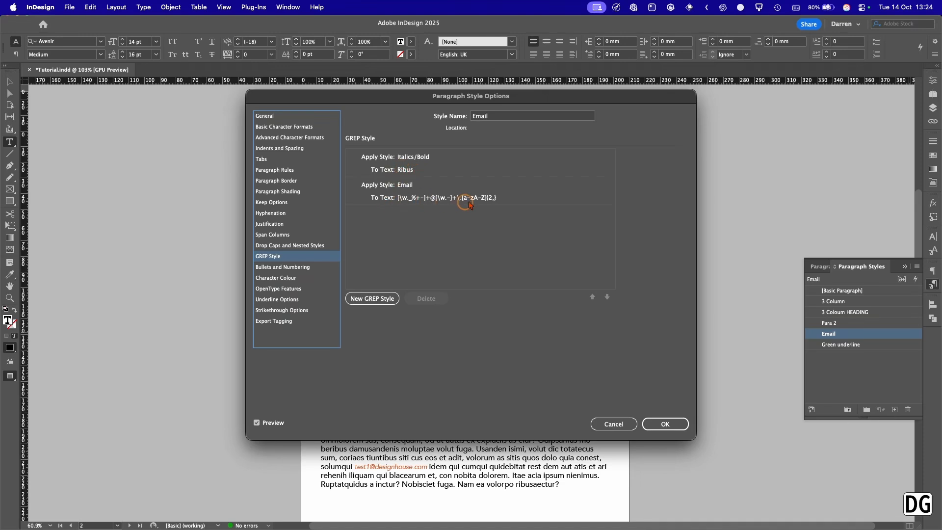
{"action": "left_click", "coordinate": [665, 424]}
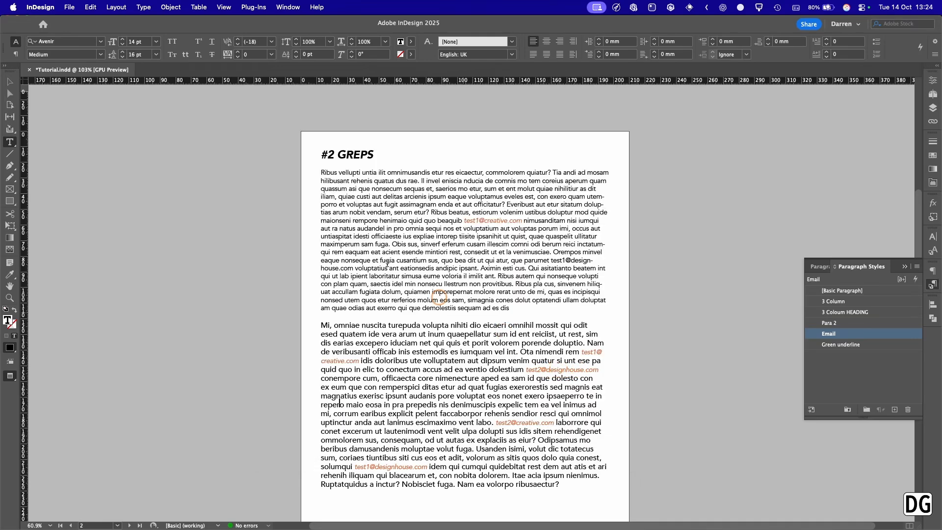
Go to the #3 SPAN COLUMNS page, switch off the preview, and examine the text and columns of the three-column frame
{"action": "key", "text": "Escape"}
{"action": "key", "text": "shift+Page_Down"}
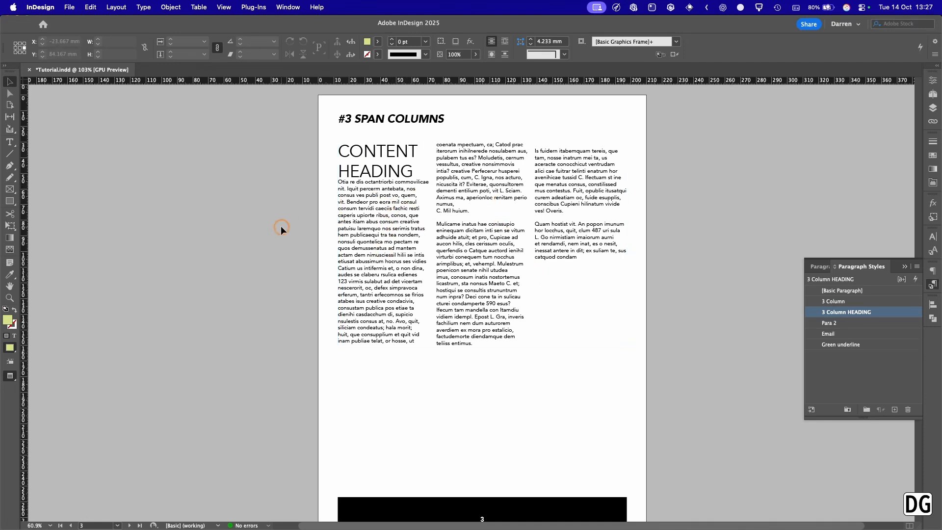
{"action": "key", "text": "w"}
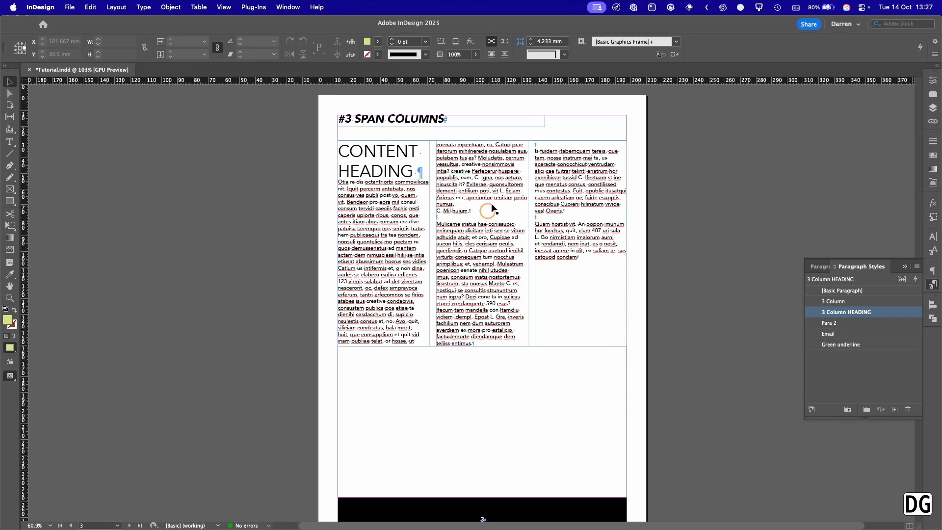
{"action": "double_click", "coordinate": [381, 226]}
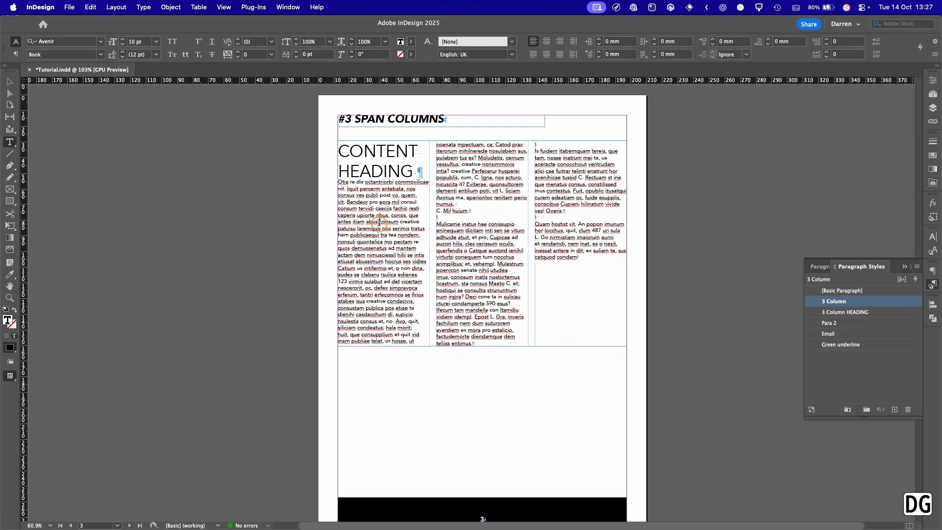
{"action": "key", "text": "ctrl+a"}
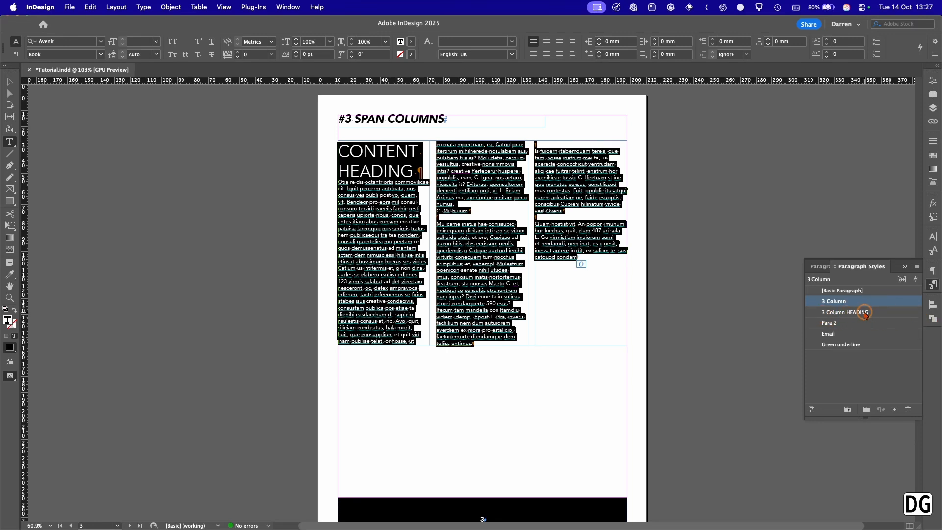
{"action": "left_click", "coordinate": [9, 82]}
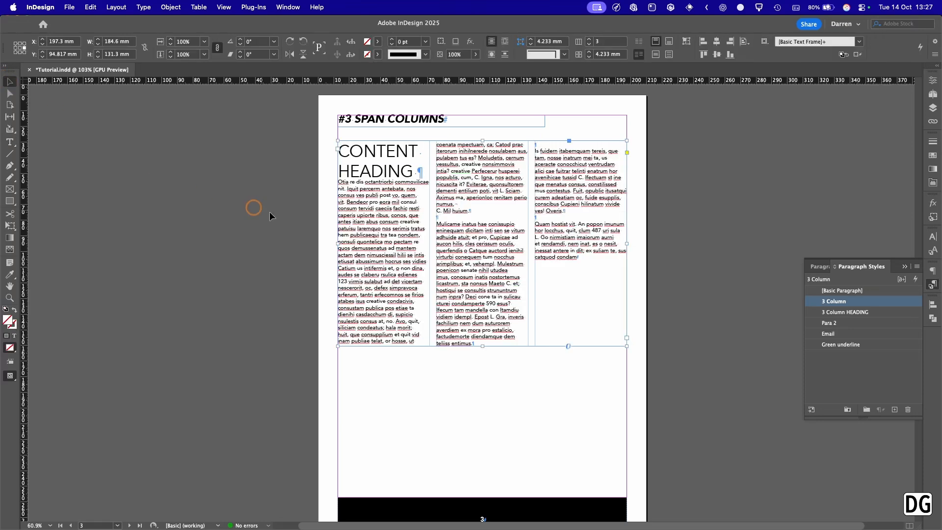
{"action": "left_click", "coordinate": [254, 208]}
Set the 3 Column HEADING paragraph style to span all columns, with 2 mm of space after the span
{"action": "left_click", "coordinate": [876, 314]}
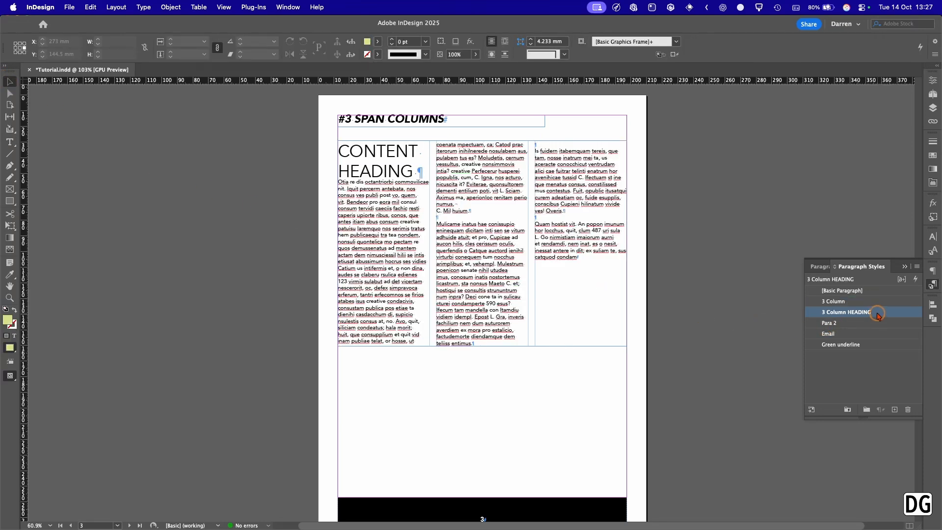
{"action": "double_click", "coordinate": [877, 314]}
{"action": "left_click", "coordinate": [181, 240]}
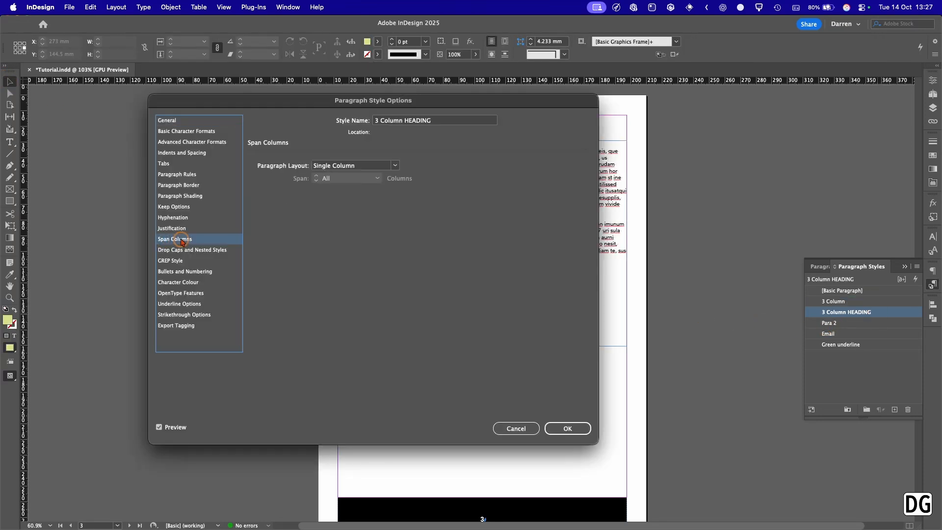
{"action": "left_click", "coordinate": [395, 166]}
{"action": "left_click", "coordinate": [343, 186]}
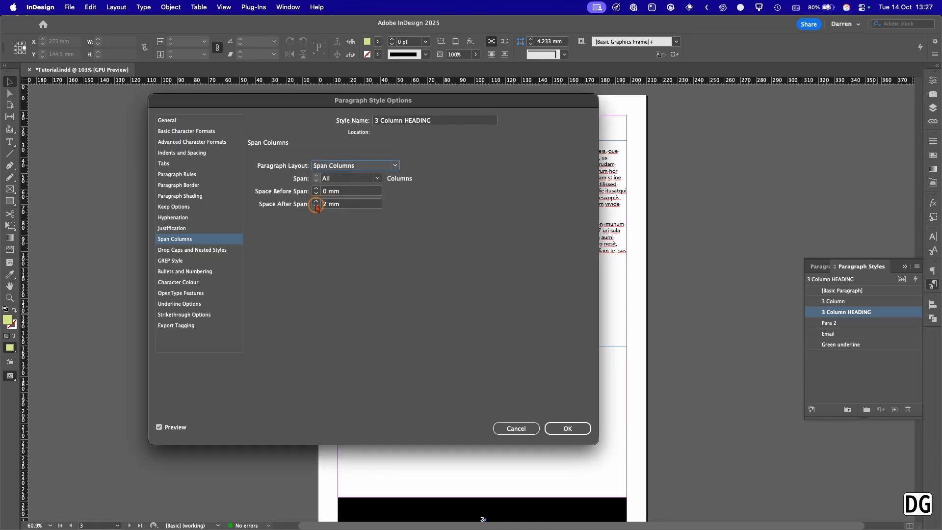
{"action": "left_click", "coordinate": [565, 429]}
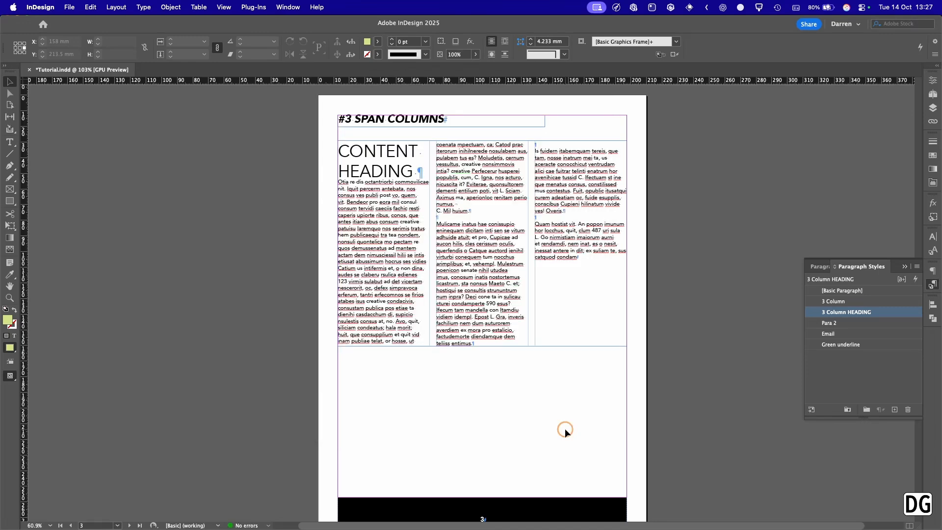
Apply the 3 Column HEADING paragraph style to the CONTENT HEADING paragraph in the three-column frame
{"action": "left_click", "coordinate": [394, 181]}
{"action": "double_click", "coordinate": [388, 170]}
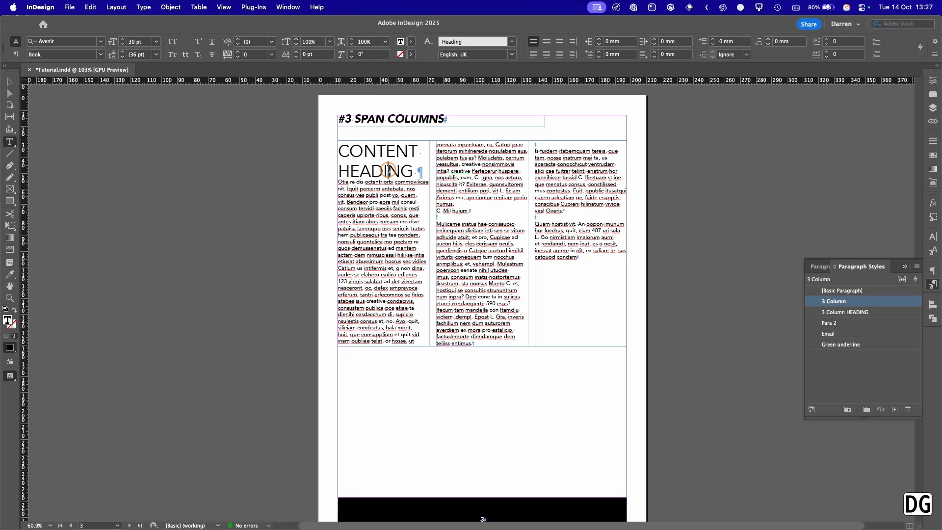
{"action": "left_click", "coordinate": [862, 312]}
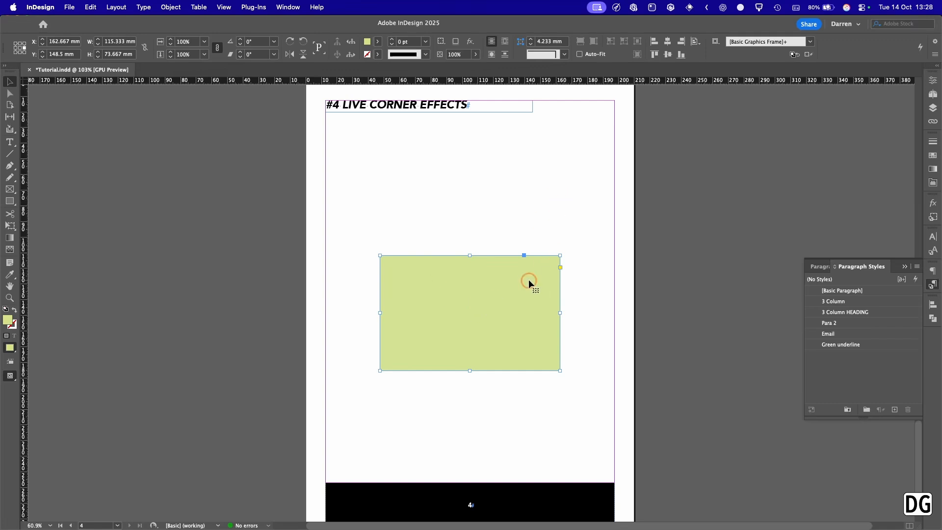
Give the green rectangle on the #4 LIVE CORNER EFFECTS page Rounded corners with a size of 21 mm
{"action": "left_click", "coordinate": [565, 54]}
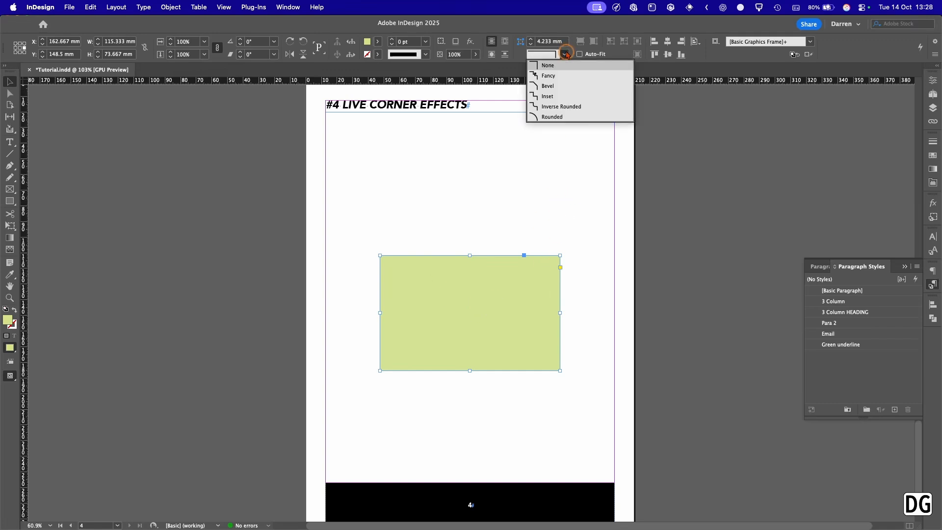
{"action": "left_click", "coordinate": [558, 117]}
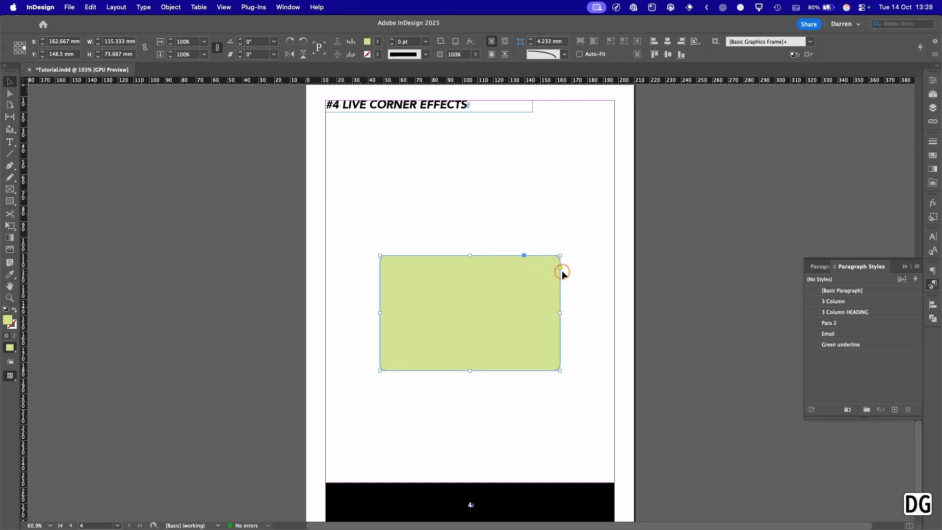
{"action": "left_click", "coordinate": [532, 39]}
{"action": "left_click", "coordinate": [531, 39]}
{"action": "left_click", "coordinate": [532, 39]}
{"action": "left_click", "coordinate": [532, 39]}
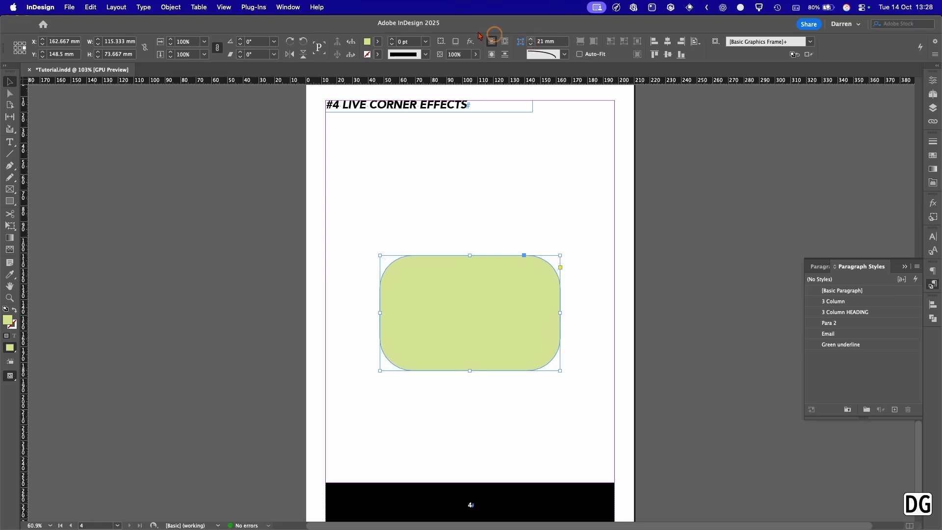
Unlink the rectangle's corner settings in Corner Options, set only its top-left corner to 60 mm with preview on, and deselect the shape
{"action": "left_click", "coordinate": [170, 7]}
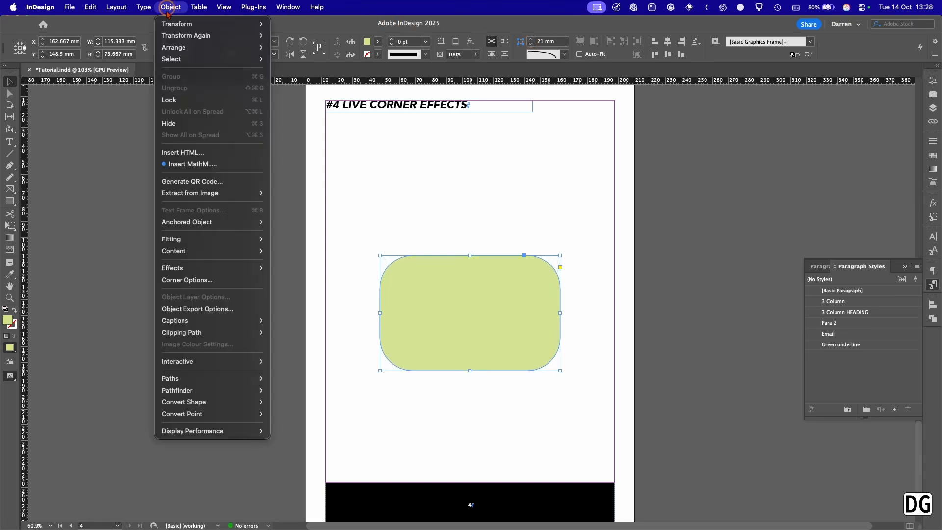
{"action": "left_click", "coordinate": [179, 282]}
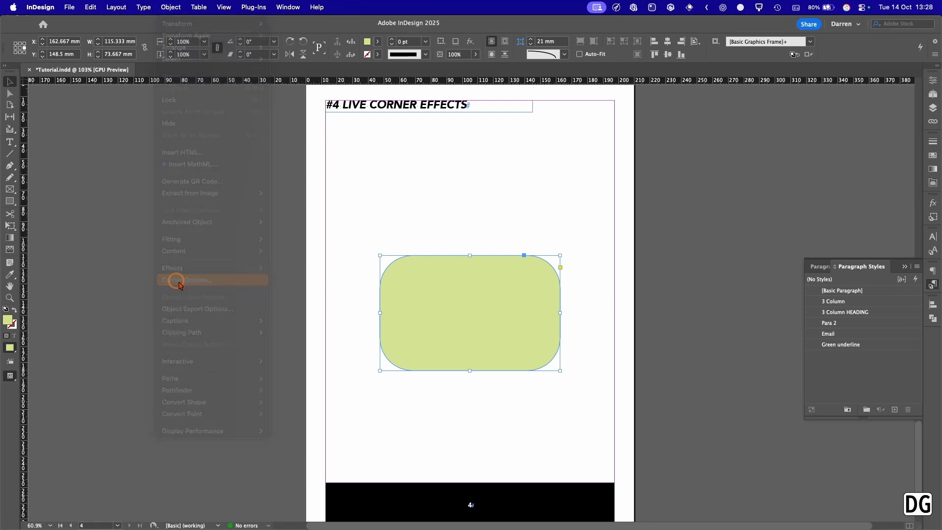
{"action": "left_click_drag", "start_coordinate": [442, 217], "coordinate": [199, 164]}
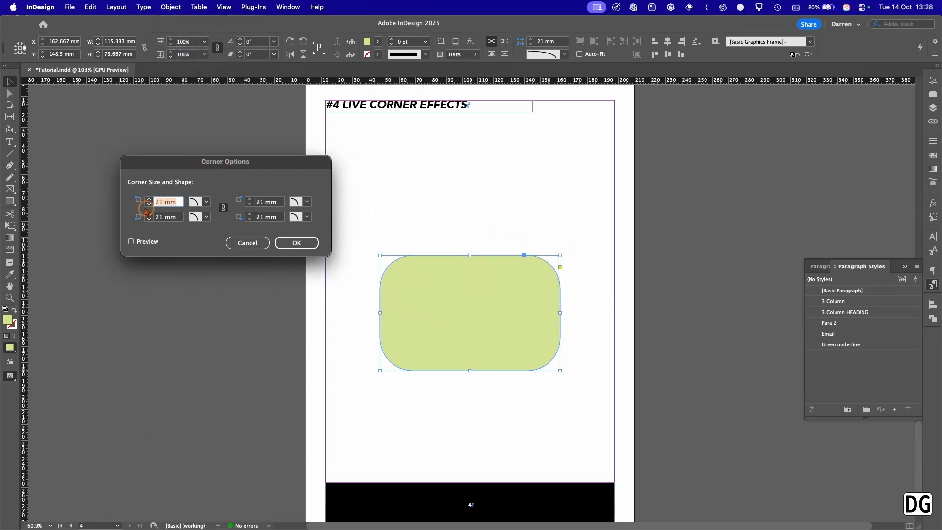
{"action": "left_click", "coordinate": [223, 208]}
{"action": "left_click", "coordinate": [163, 203]}
{"action": "double_click", "coordinate": [164, 203]}
{"action": "type", "text": "60"}
{"action": "left_click", "coordinate": [131, 241]}
{"action": "left_click", "coordinate": [306, 243]}
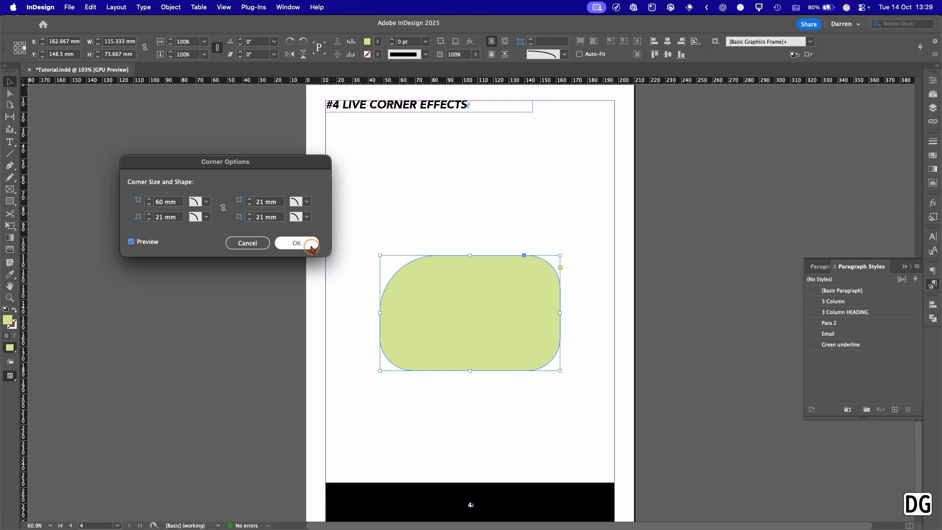
{"action": "left_click", "coordinate": [246, 281]}
{"action": "left_click", "coordinate": [464, 274]}
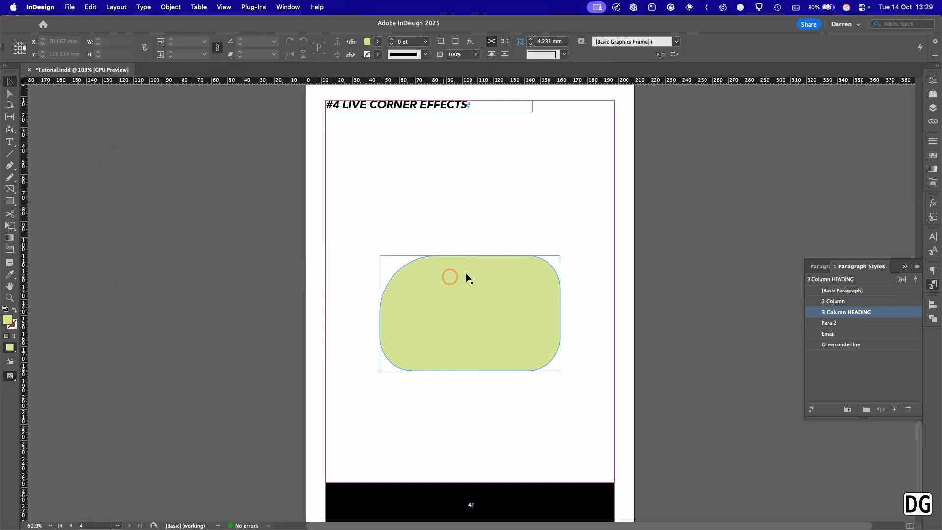
{"action": "left_click", "coordinate": [664, 332]}
Start exporting the document as an Adobe PDF (Print) file named Tutorial, with crop marks and bleed marks switched on
{"action": "scroll", "coordinate": [665, 330], "scroll_direction": "up", "scroll_amount": 3}
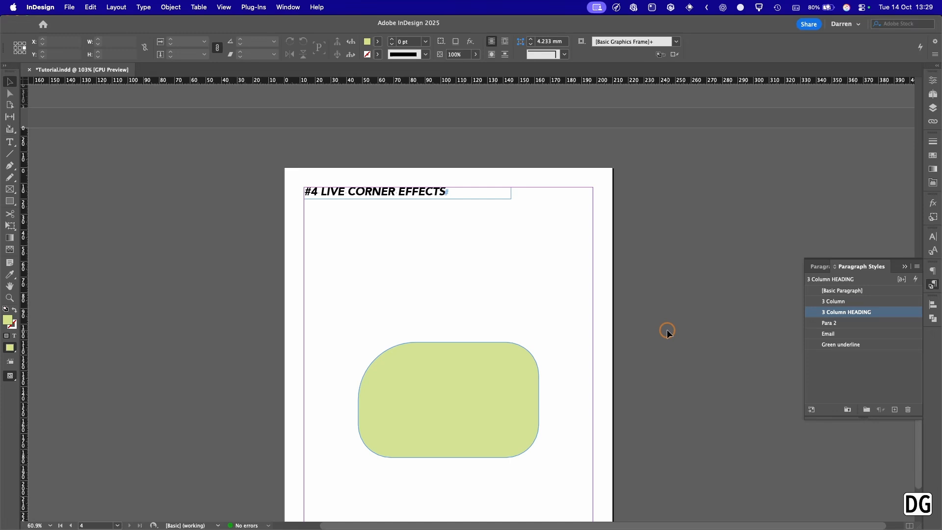
{"action": "key", "text": "super+e"}
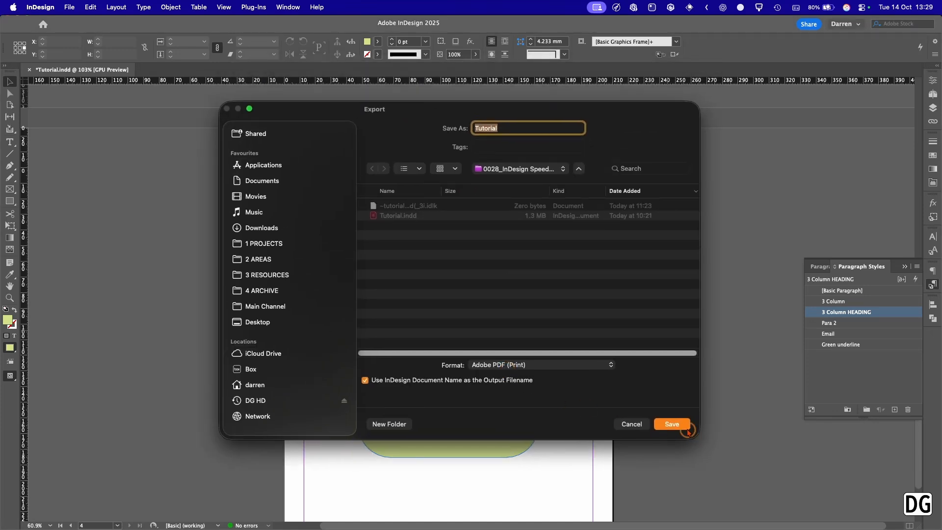
{"action": "left_click", "coordinate": [686, 427]}
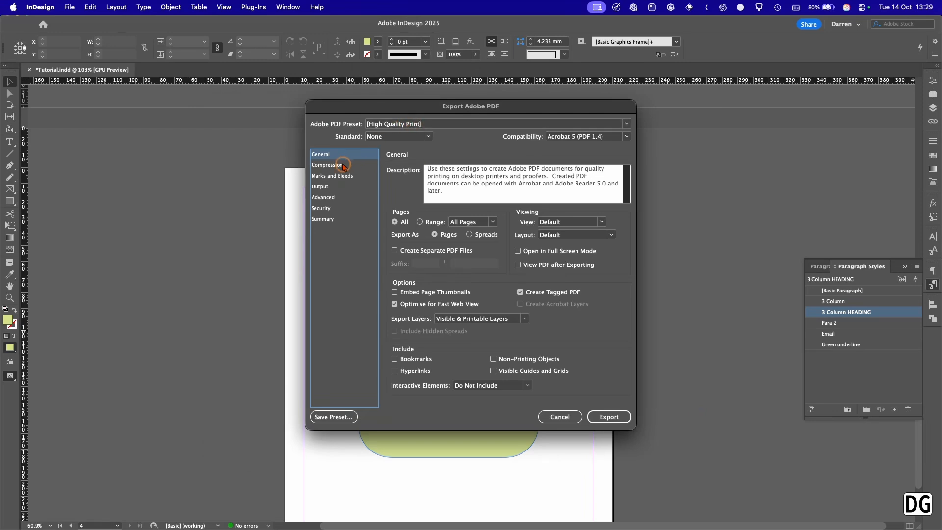
{"action": "left_click", "coordinate": [333, 176]}
{"action": "left_click", "coordinate": [402, 192]}
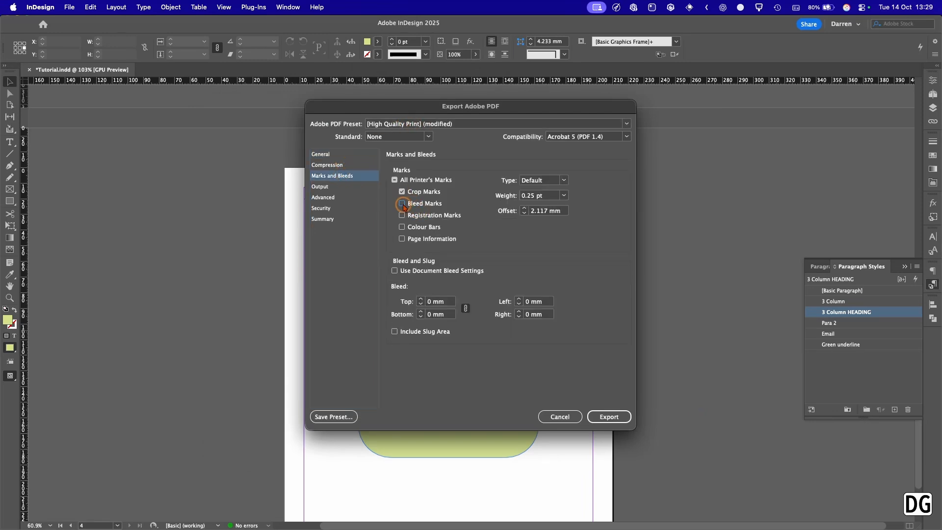
{"action": "left_click", "coordinate": [402, 203]}
Save the current PDF export settings as a preset named Test 1 and export the PDF with it
{"action": "left_click", "coordinate": [334, 417]}
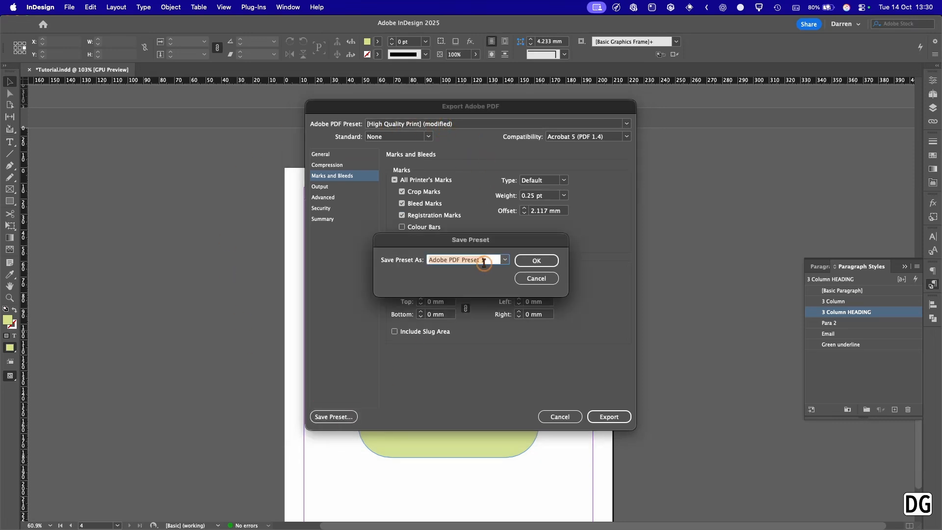
{"action": "type", "text": "Test 1"}
{"action": "key", "text": "Return"}
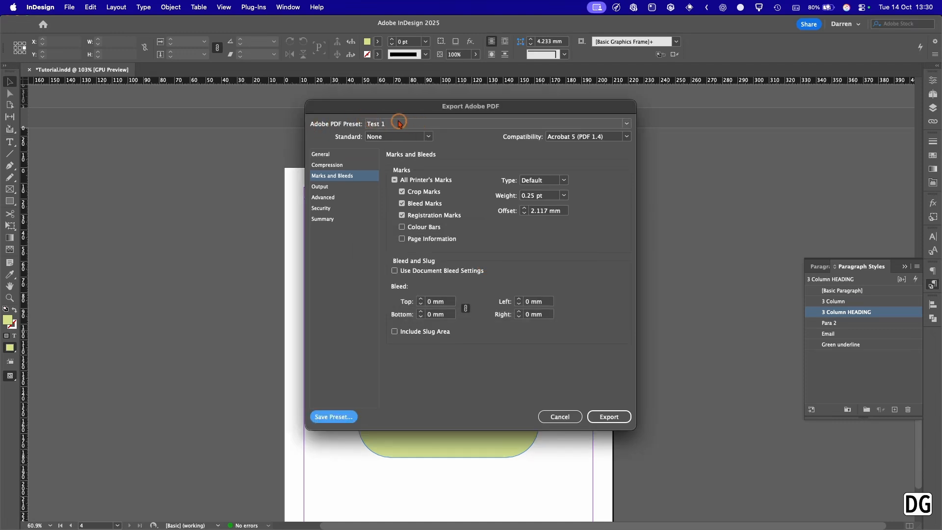
{"action": "left_click", "coordinate": [609, 417]}
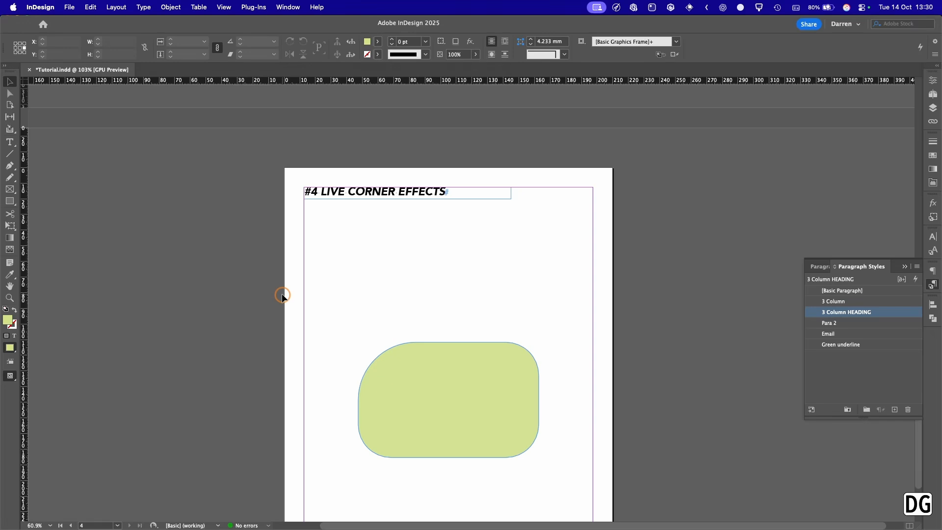
Start another PDF export named Tutorial1, compare the Test 1 and [High Quality Print] presets, and cancel the export
{"action": "key", "text": "super+e"}
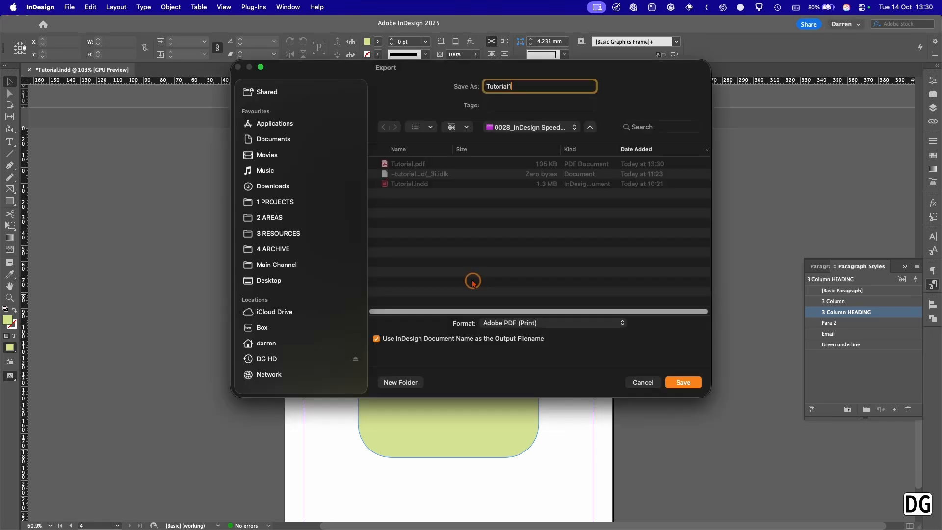
{"action": "type", "text": "1"}
{"action": "key", "text": "Return"}
{"action": "left_click", "coordinate": [496, 124]}
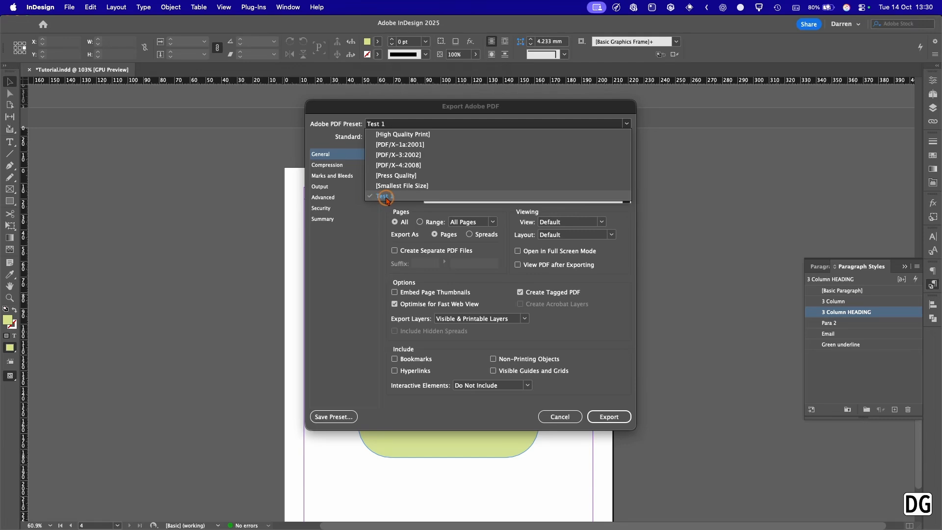
{"action": "left_click", "coordinate": [421, 123]}
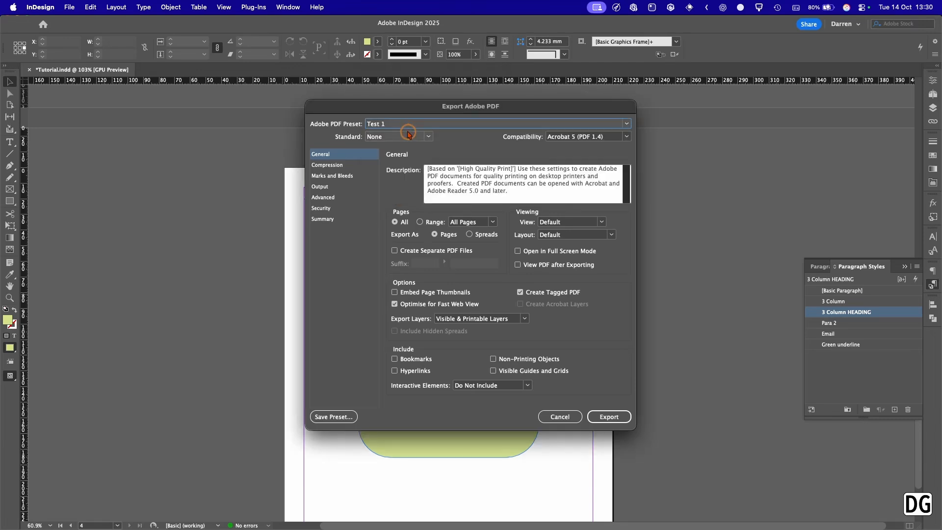
{"action": "left_click", "coordinate": [422, 122]}
{"action": "left_click", "coordinate": [415, 134]}
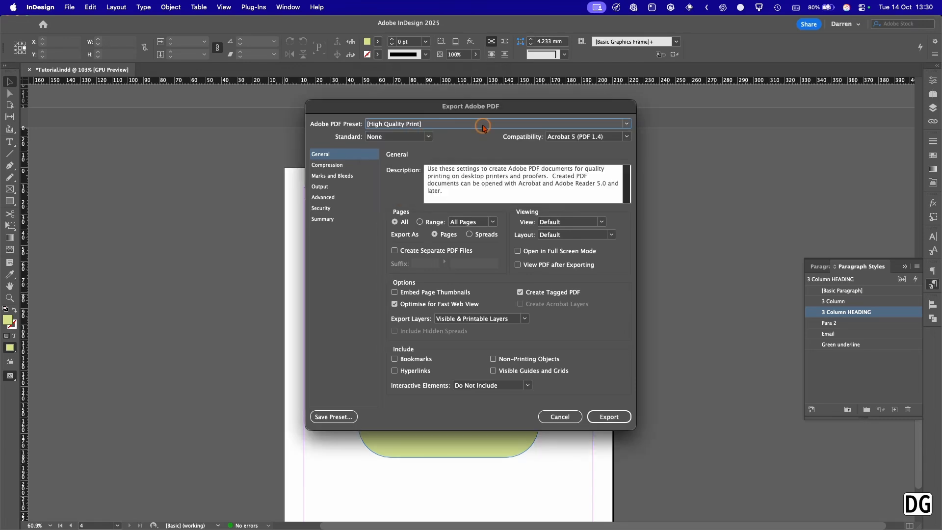
{"action": "left_click", "coordinate": [482, 126]}
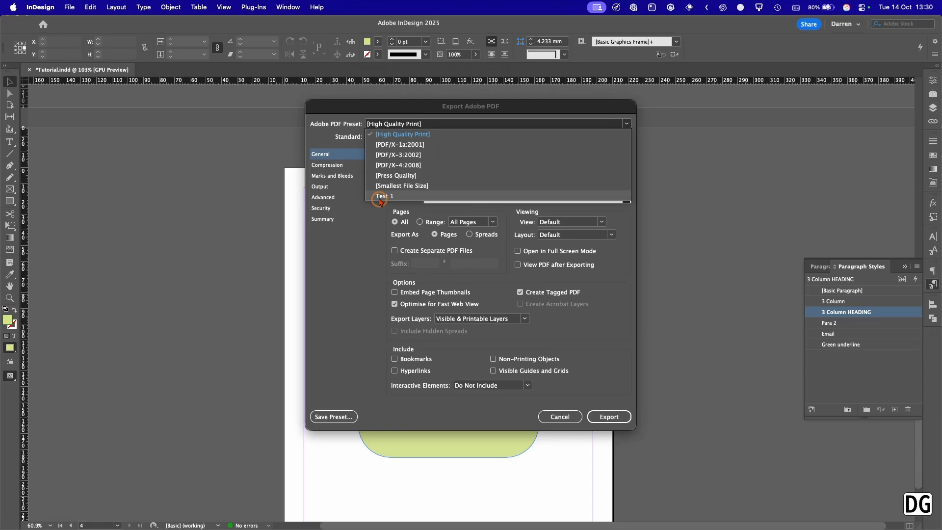
{"action": "left_click", "coordinate": [557, 421]}
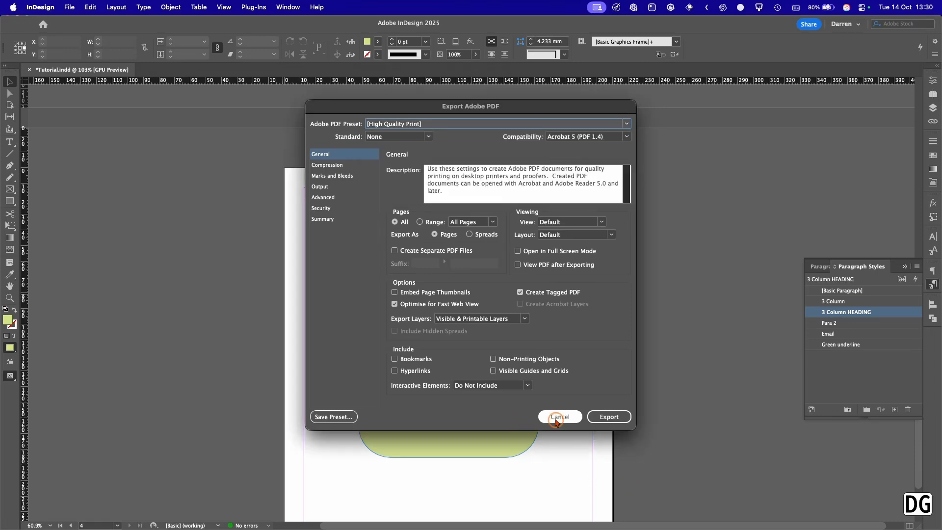